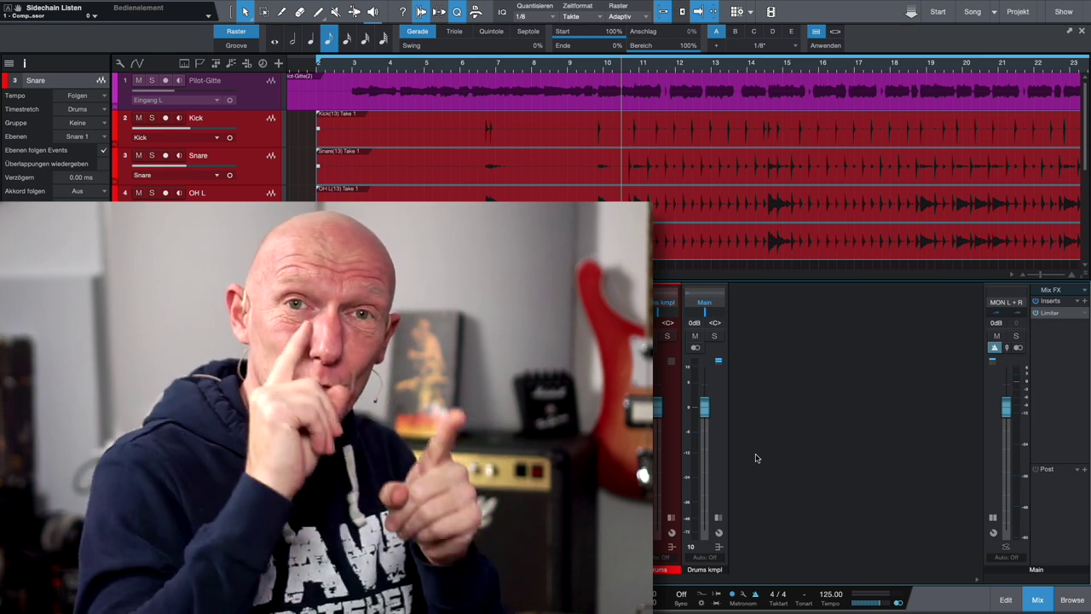
Play back part of the drum recording to check its timing.
{"action": "key", "text": "space"}
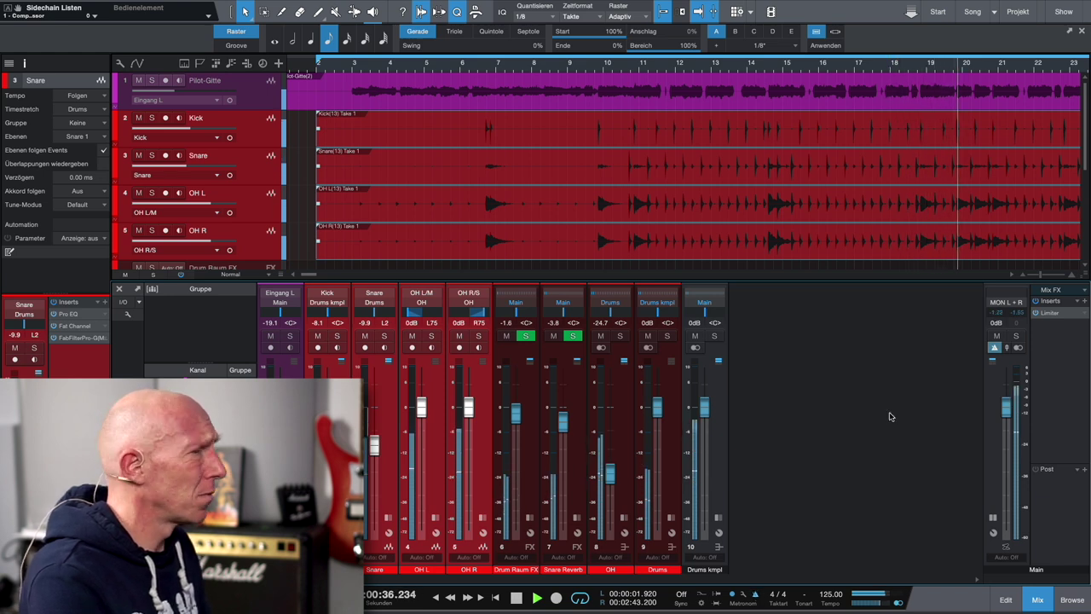
{"action": "key", "text": "space"}
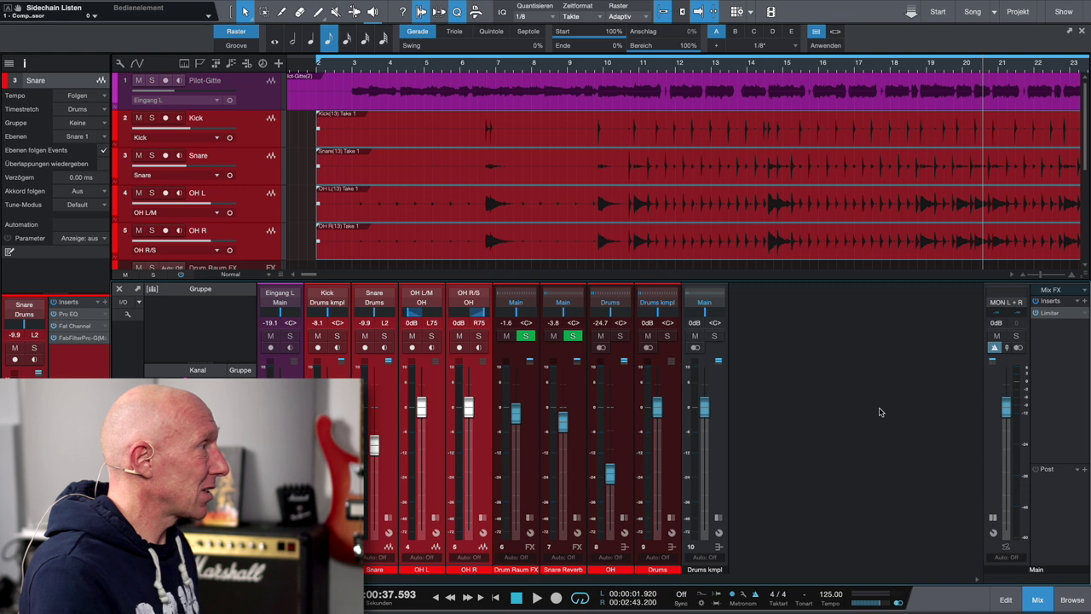
Group the Kick, Snare, OH L and OH R tracks under the name "Drums".
{"action": "left_click", "coordinate": [276, 179]}
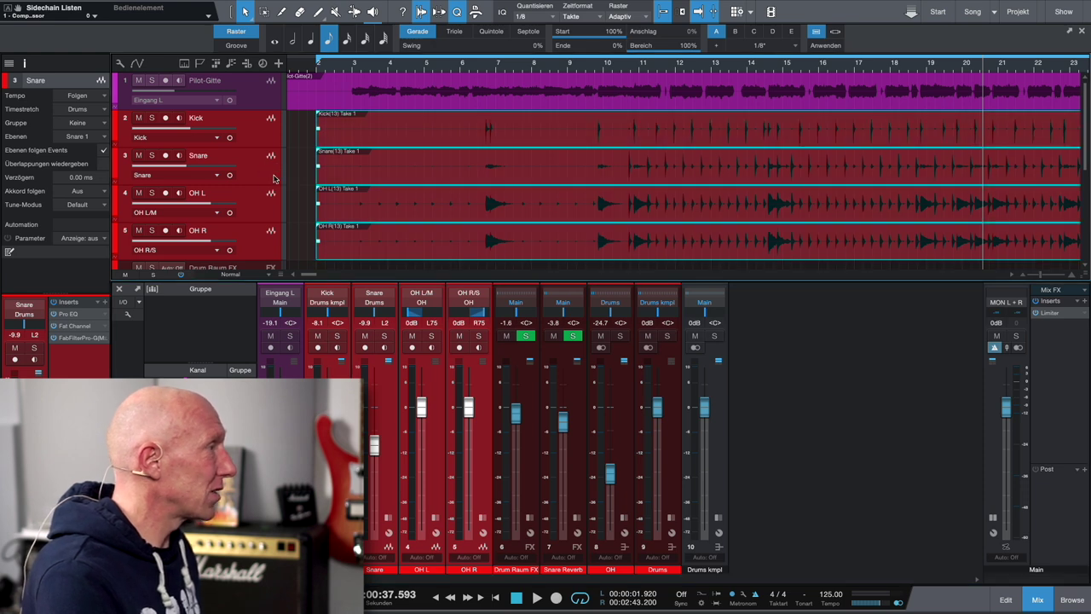
{"action": "left_click", "coordinate": [259, 138]}
{"action": "left_click", "coordinate": [257, 245], "text": "shift"}
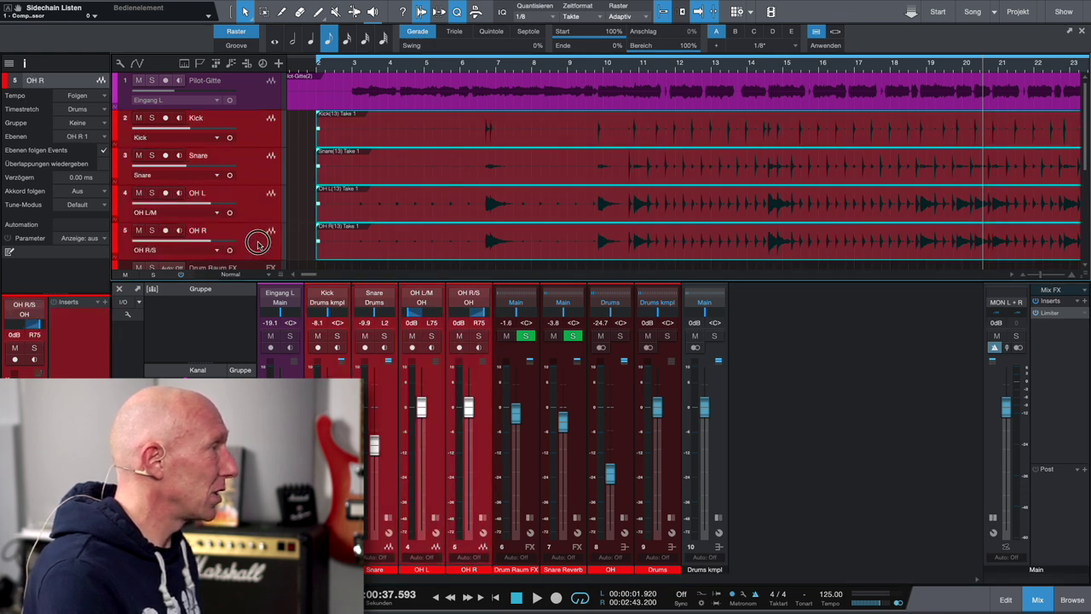
{"action": "right_click", "coordinate": [250, 132]}
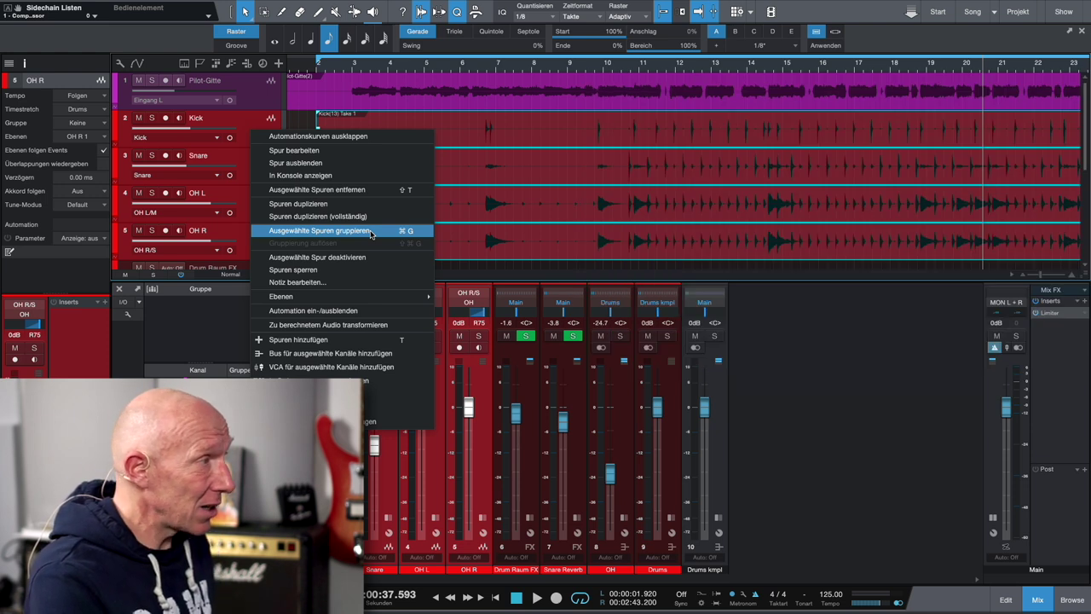
{"action": "left_click", "coordinate": [371, 231]}
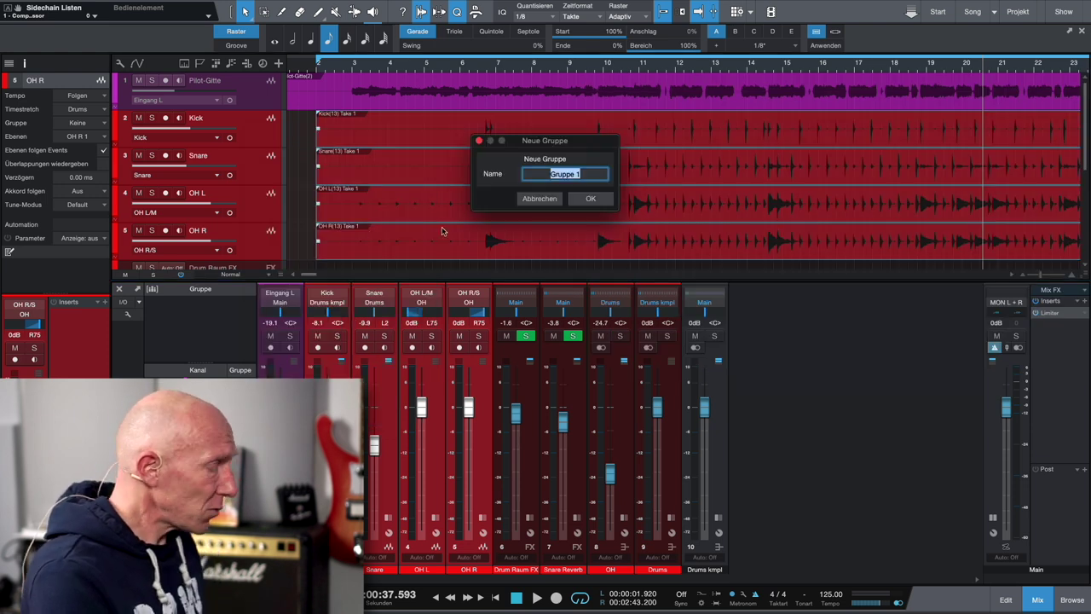
{"action": "type", "text": "Drums"}
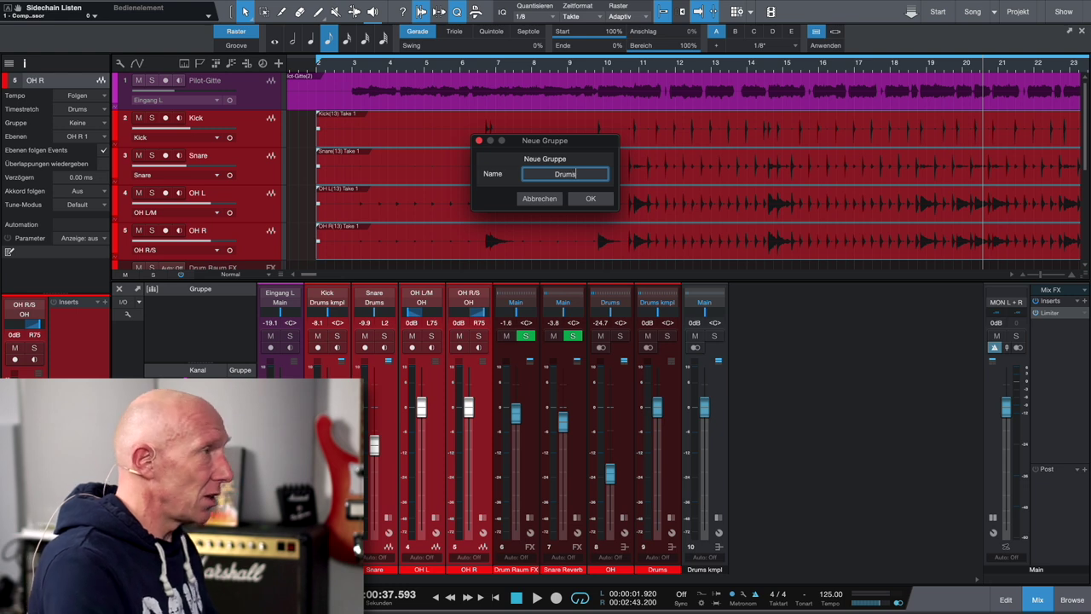
{"action": "key", "text": "Return"}
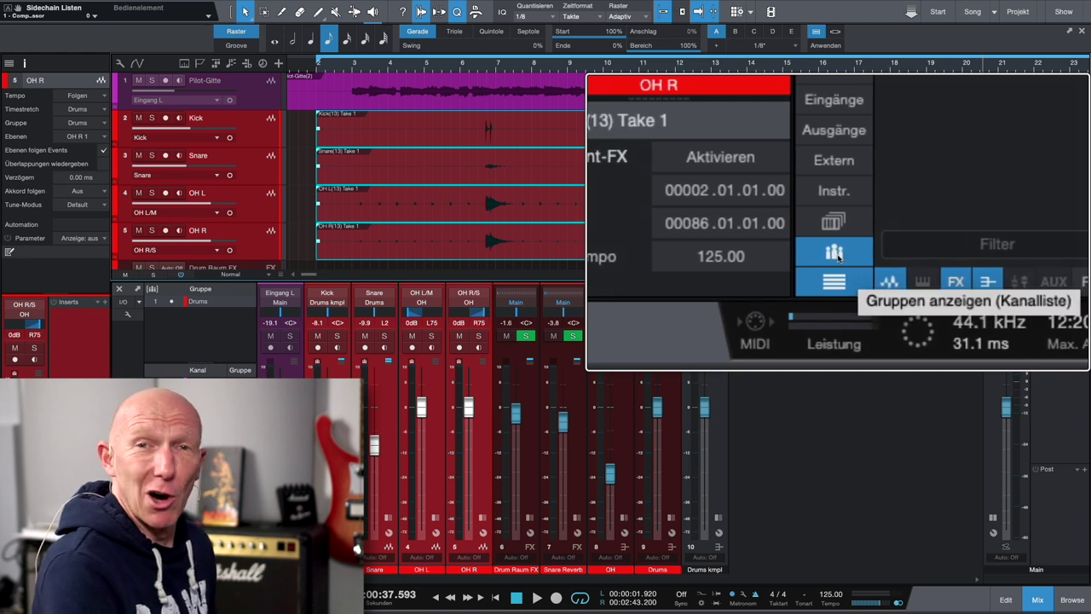
Display the groups in the channel list and disable Lautstärke, Stumm / Solo and Inserts linking for the Drums group.
{"action": "left_click", "coordinate": [835, 254]}
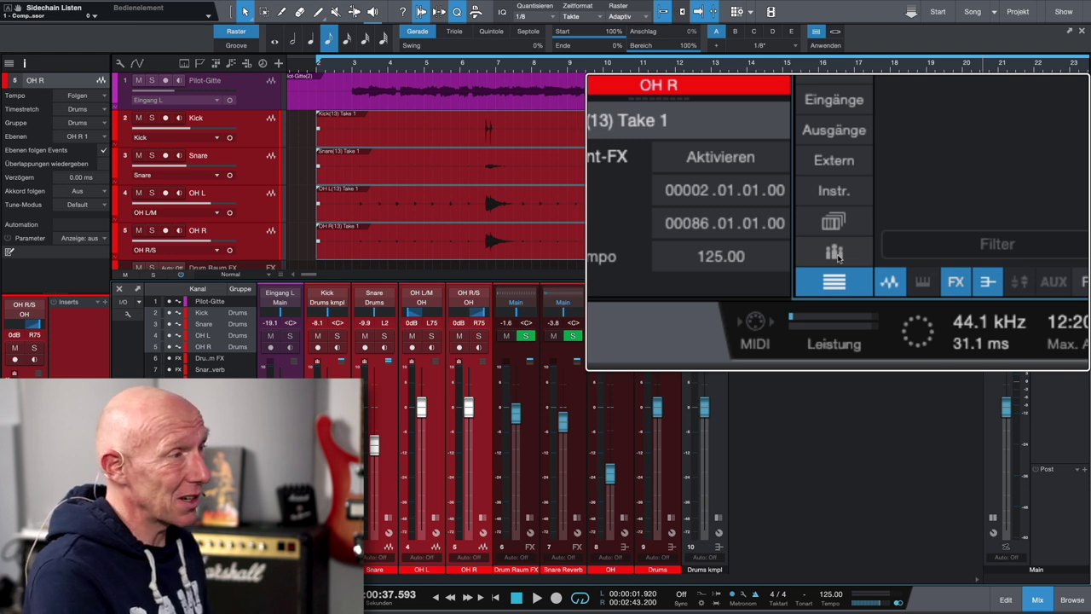
{"action": "left_click", "coordinate": [836, 254]}
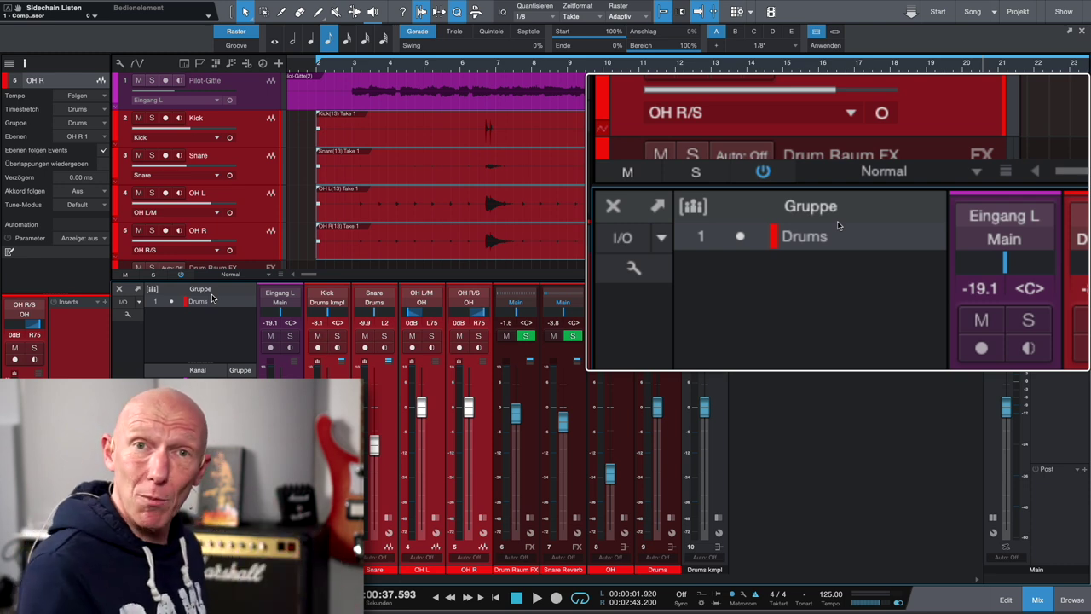
{"action": "right_click", "coordinate": [214, 300]}
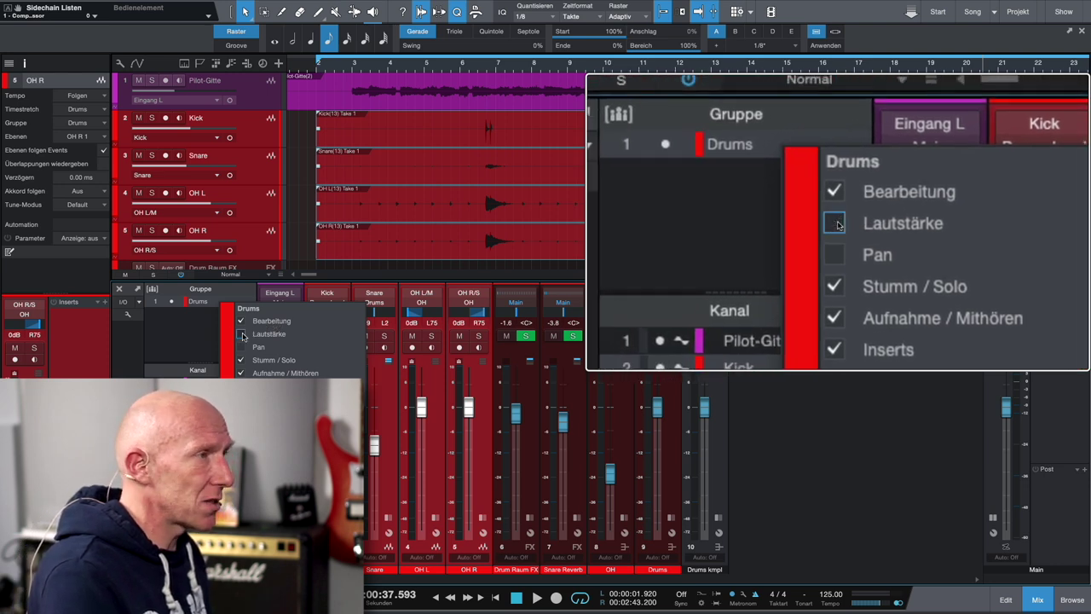
{"action": "left_click", "coordinate": [241, 333]}
{"action": "left_click", "coordinate": [241, 360]}
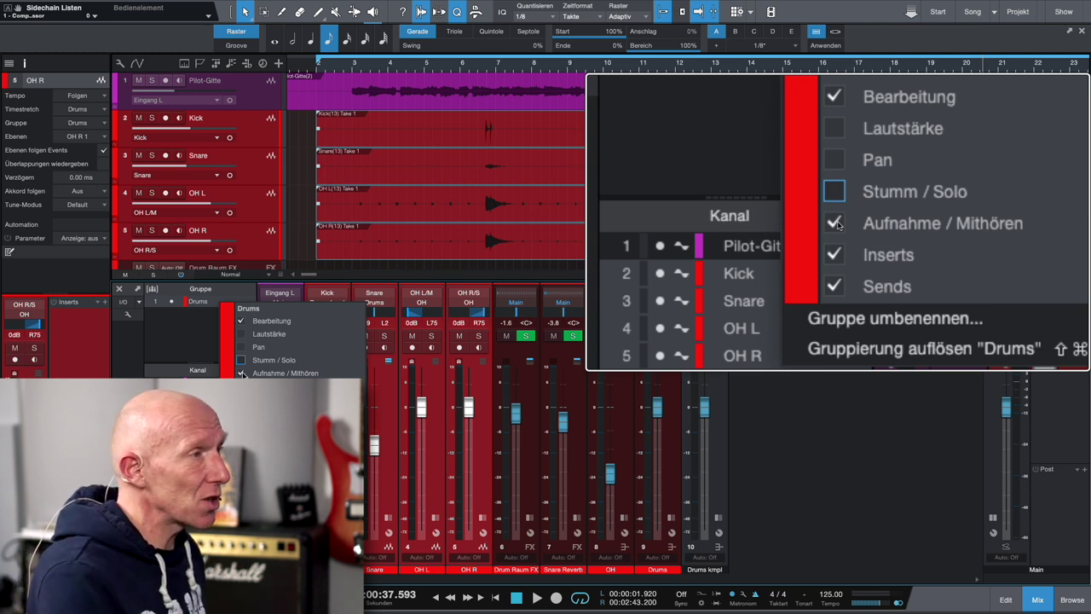
{"action": "left_click", "coordinate": [242, 385]}
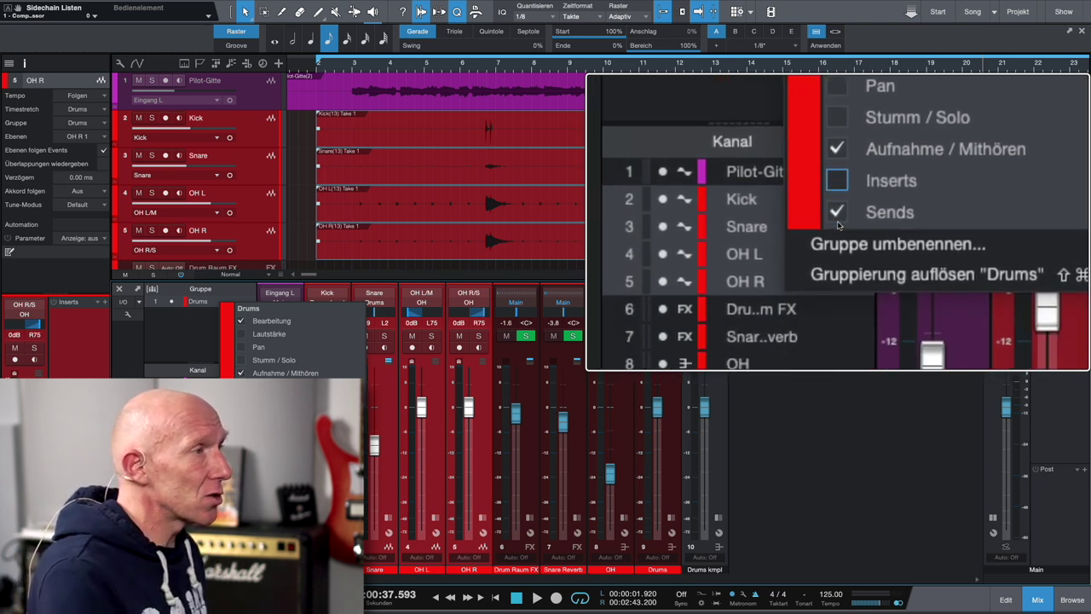
{"action": "left_click", "coordinate": [192, 337]}
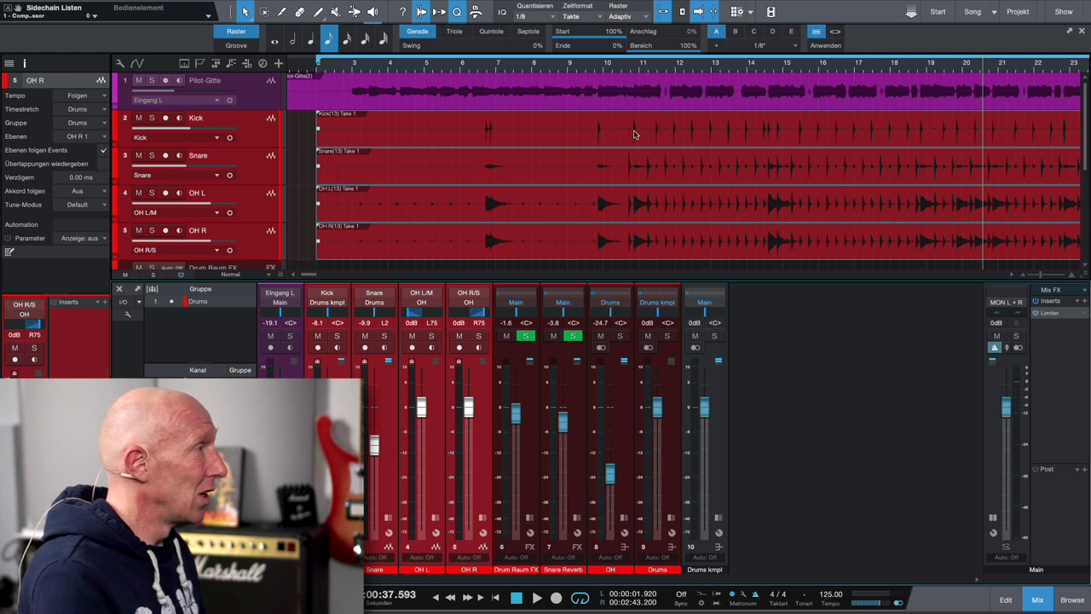
Detect the transients on all grouped drum events (Transienten erkennen).
{"action": "right_click", "coordinate": [692, 132]}
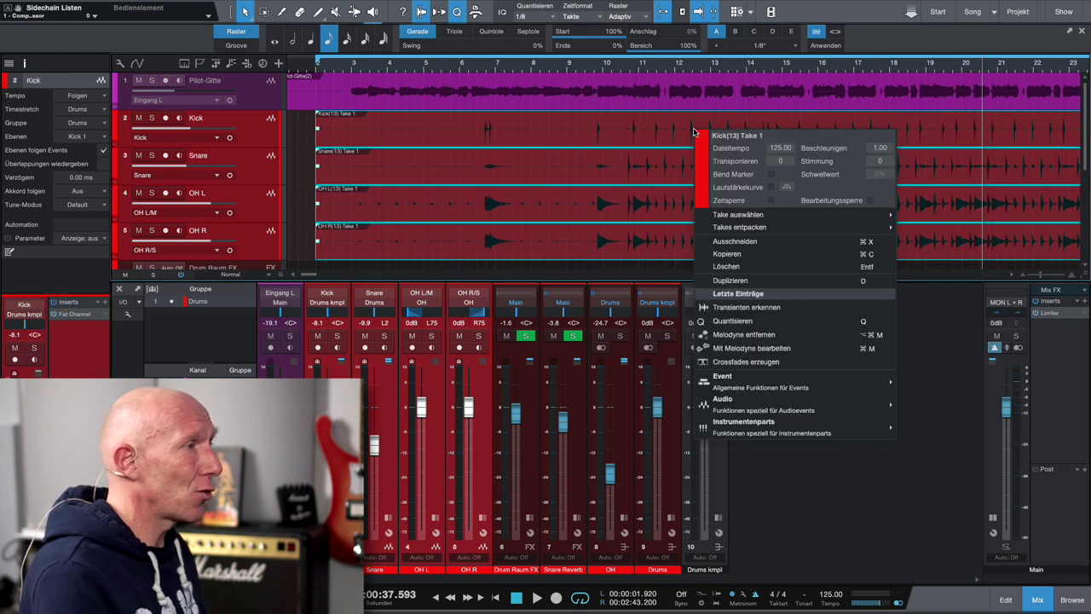
{"action": "mouse_move", "coordinate": [817, 414]}
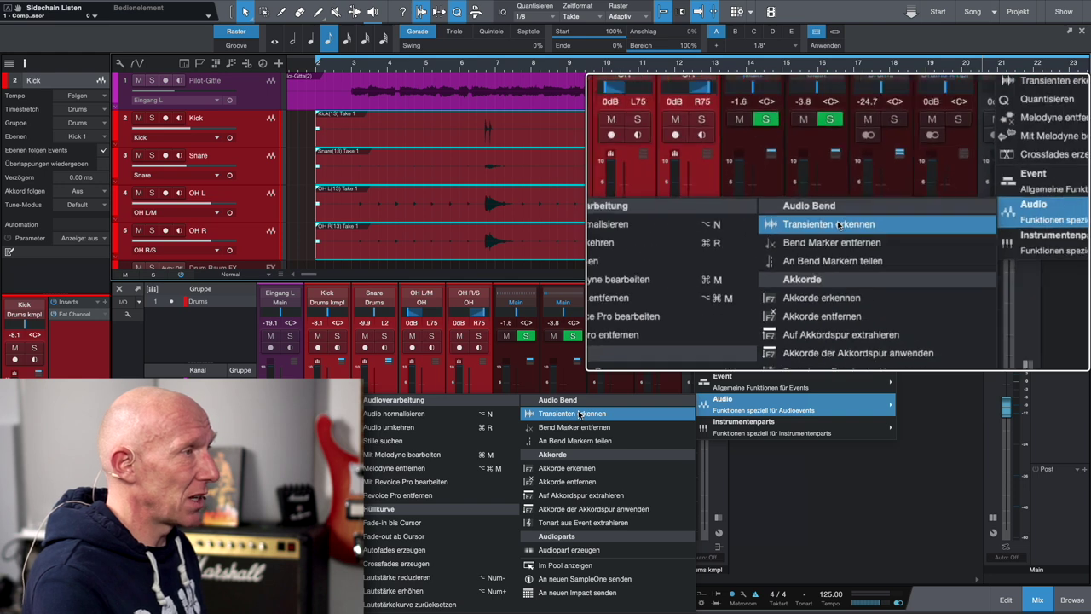
{"action": "left_click", "coordinate": [579, 415]}
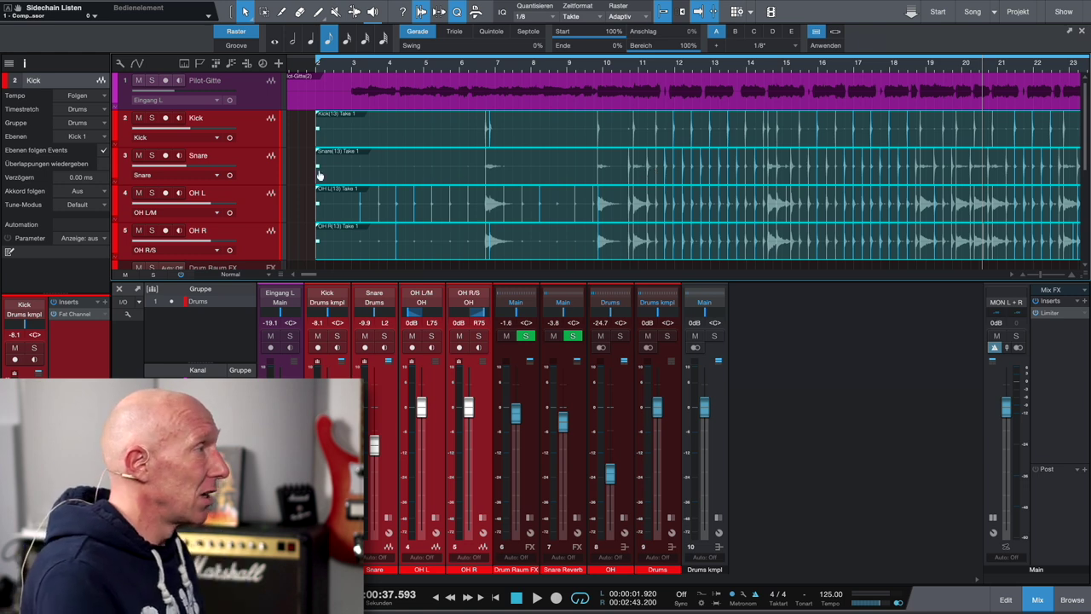
Open the Snare event in the audio editor and set the bend marker threshold (Schwellwert) to 41%.
{"action": "left_click", "coordinate": [274, 174]}
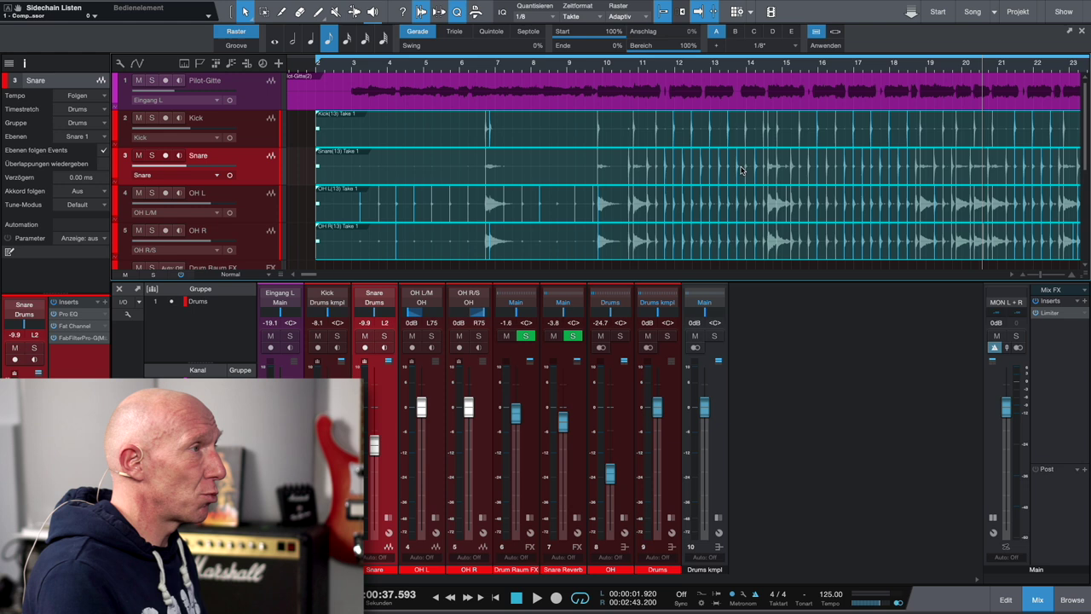
{"action": "double_click", "coordinate": [772, 171]}
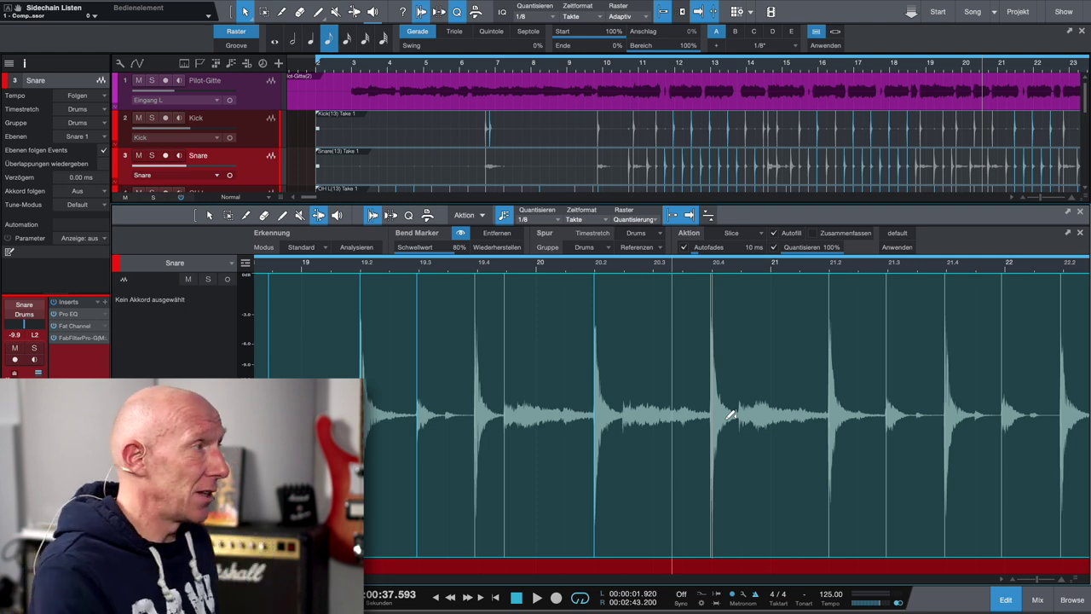
{"action": "mouse_move", "coordinate": [448, 249]}
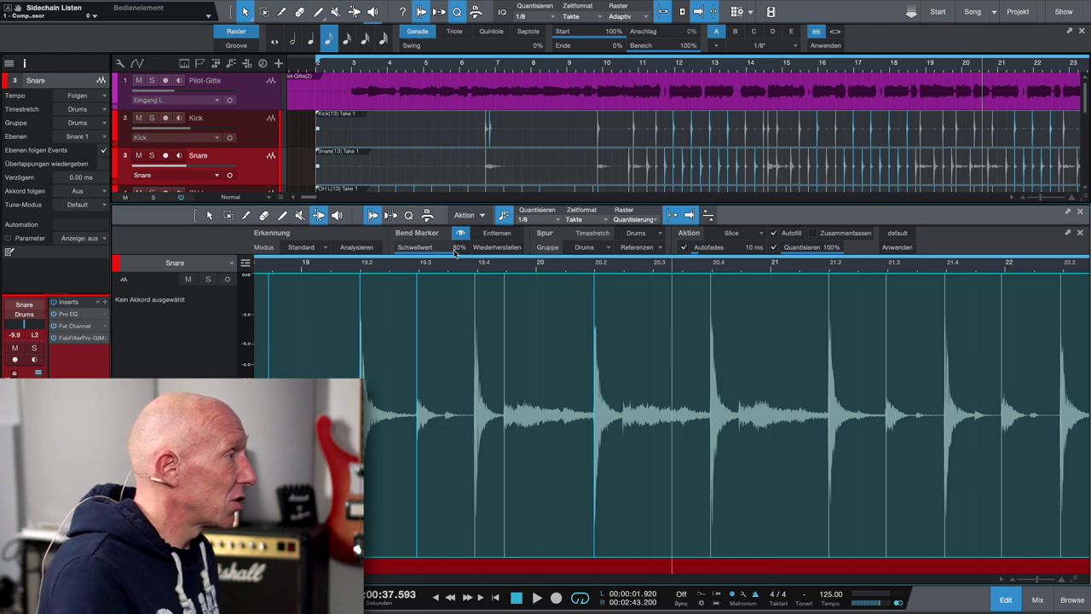
{"action": "left_click_drag", "start_coordinate": [455, 256], "coordinate": [424, 257]}
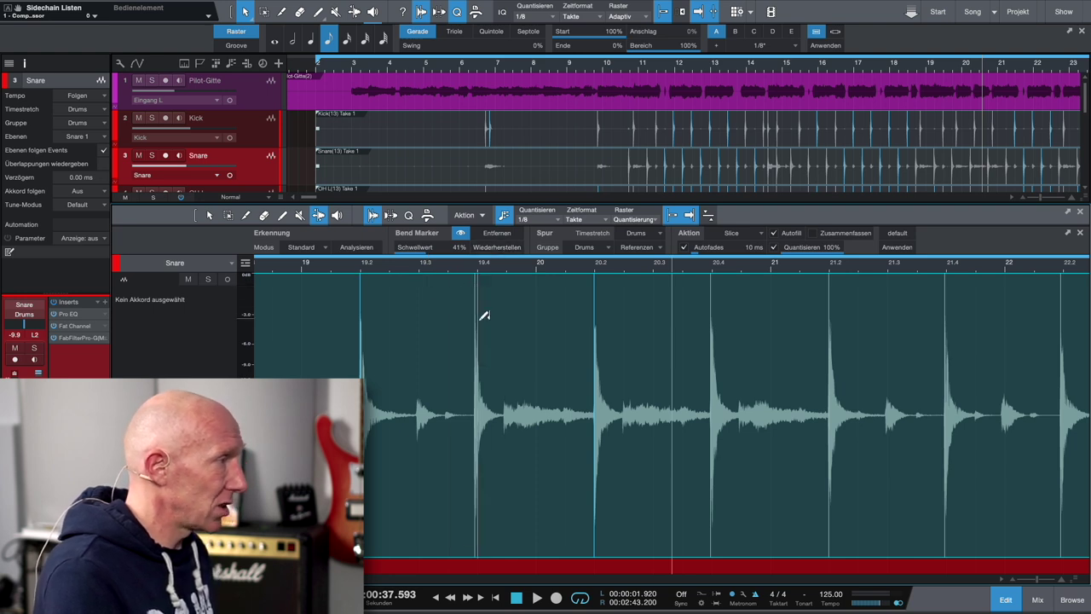
Play back the snare passage to check the bend markers against the hits.
{"action": "left_click", "coordinate": [312, 269]}
{"action": "key", "text": "space"}
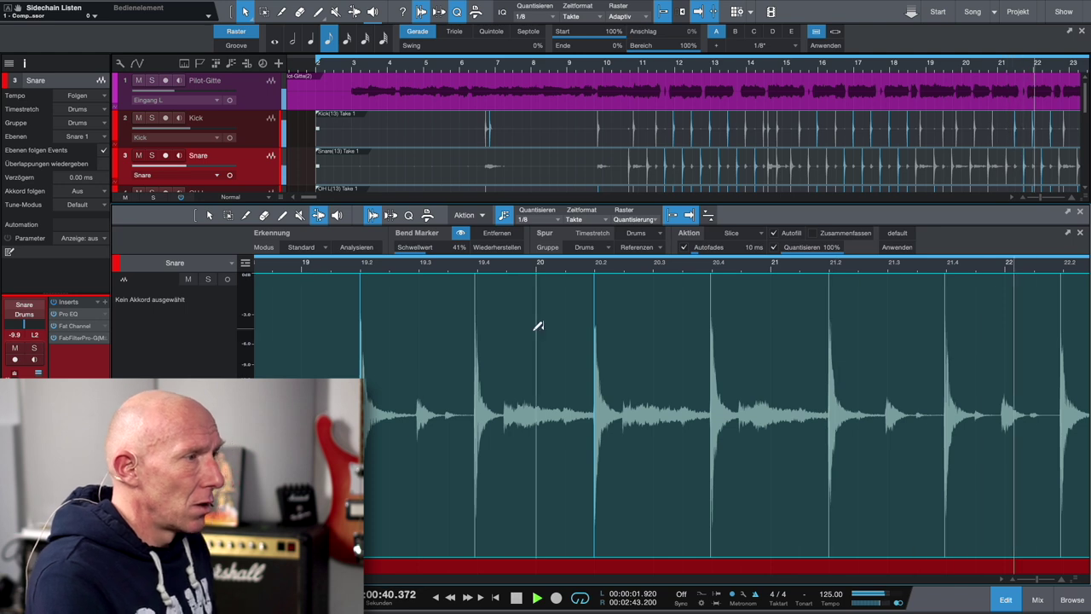
{"action": "key", "text": "space"}
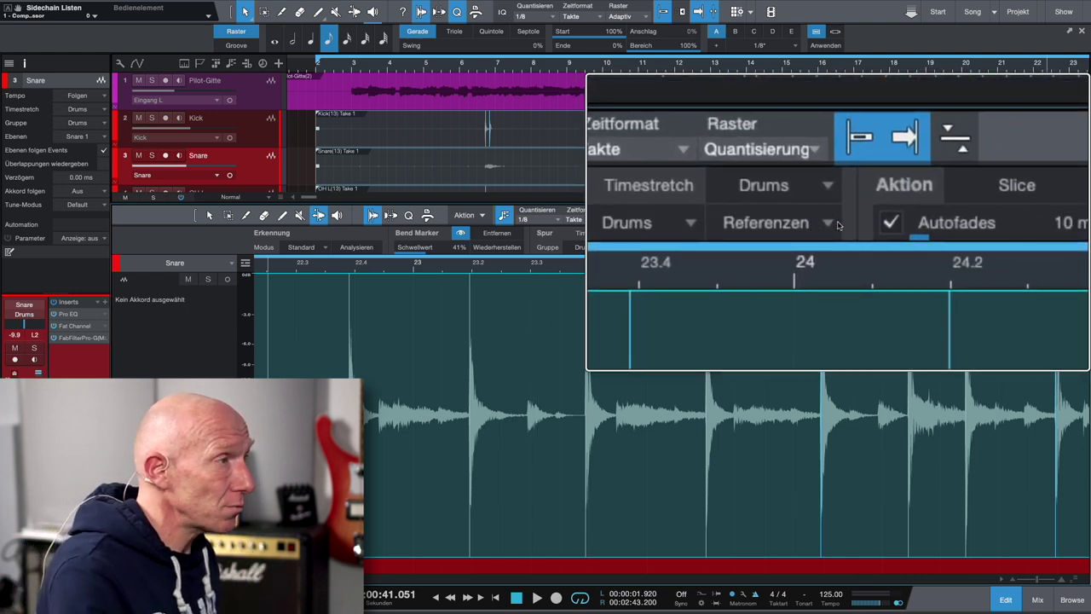
Try OH L and OH R as additional reference tracks for the Drums group alongside Kick and Snare.
{"action": "left_click", "coordinate": [837, 224]}
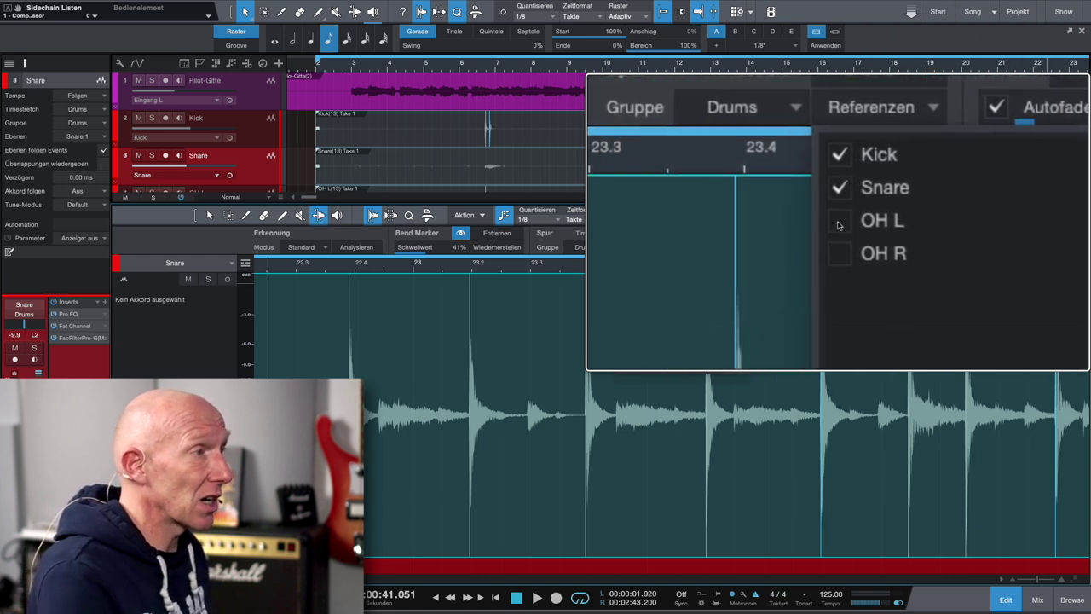
{"action": "left_click", "coordinate": [836, 220]}
{"action": "left_click", "coordinate": [838, 219]}
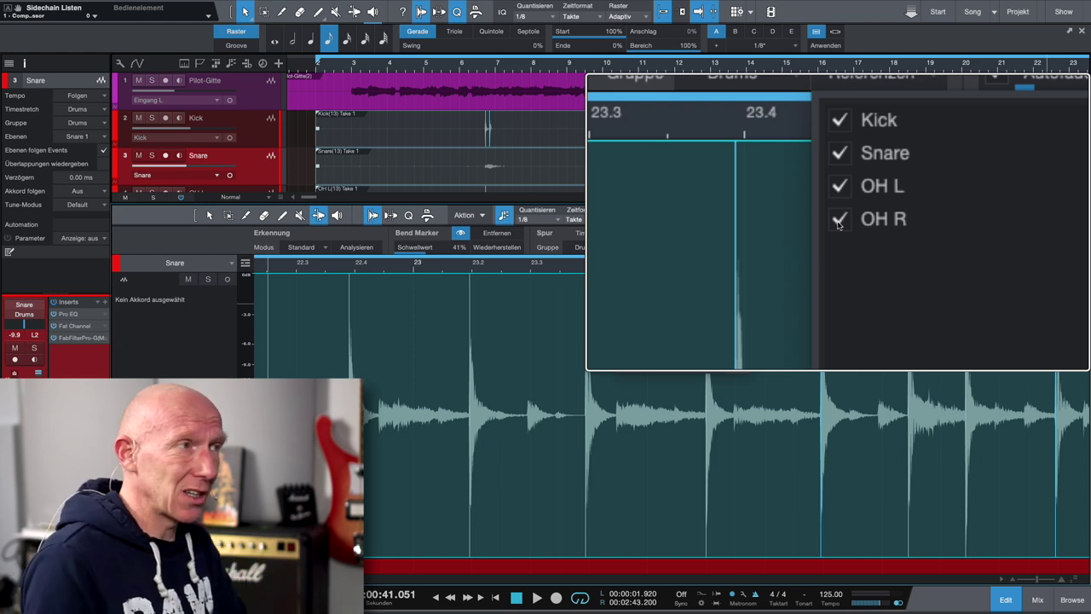
{"action": "left_click", "coordinate": [837, 223]}
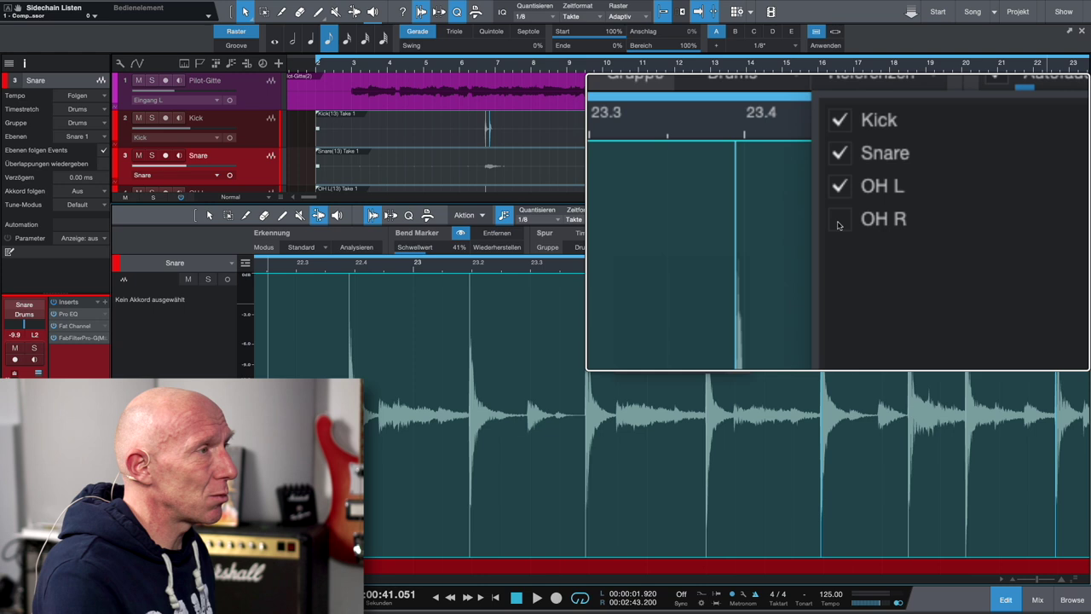
{"action": "left_click", "coordinate": [838, 225]}
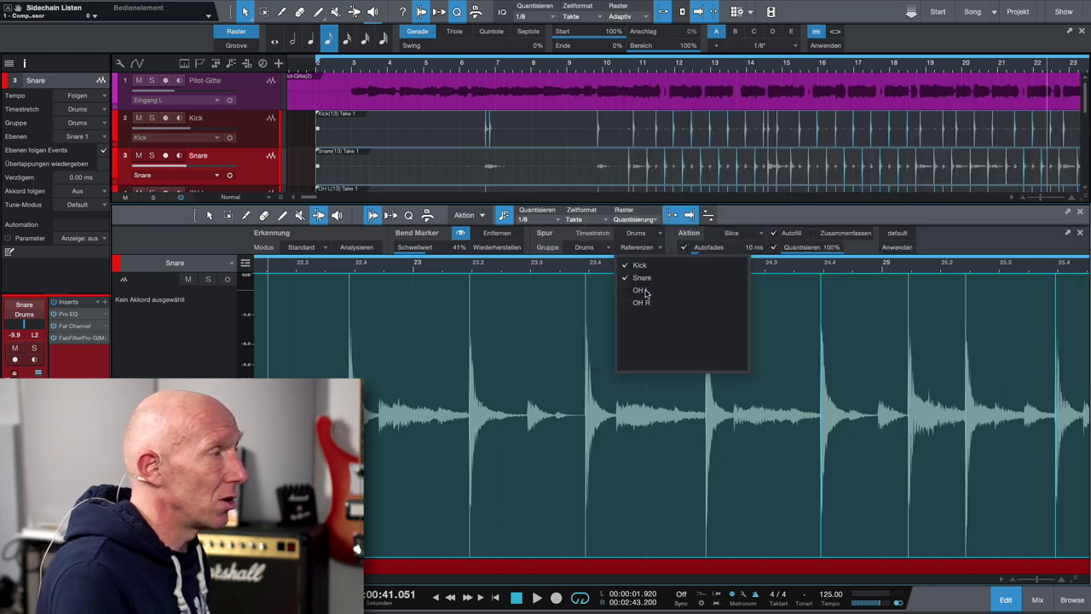
{"action": "left_click", "coordinate": [658, 248]}
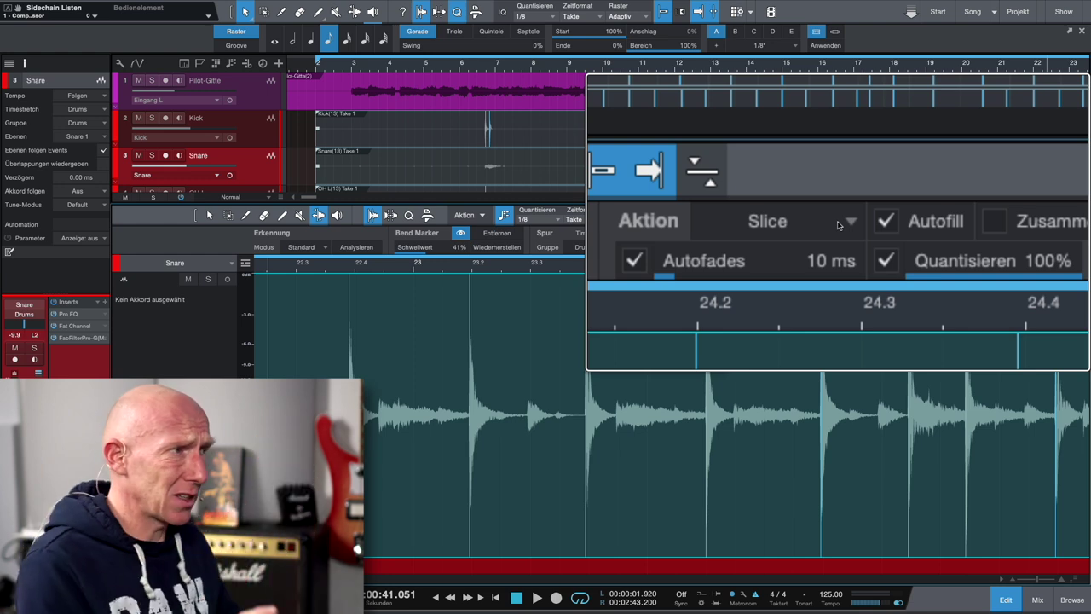
Apply the Slice action to the drum group with Autofill, 10 ms Autofades and quantization at 90%.
{"action": "left_click", "coordinate": [838, 224]}
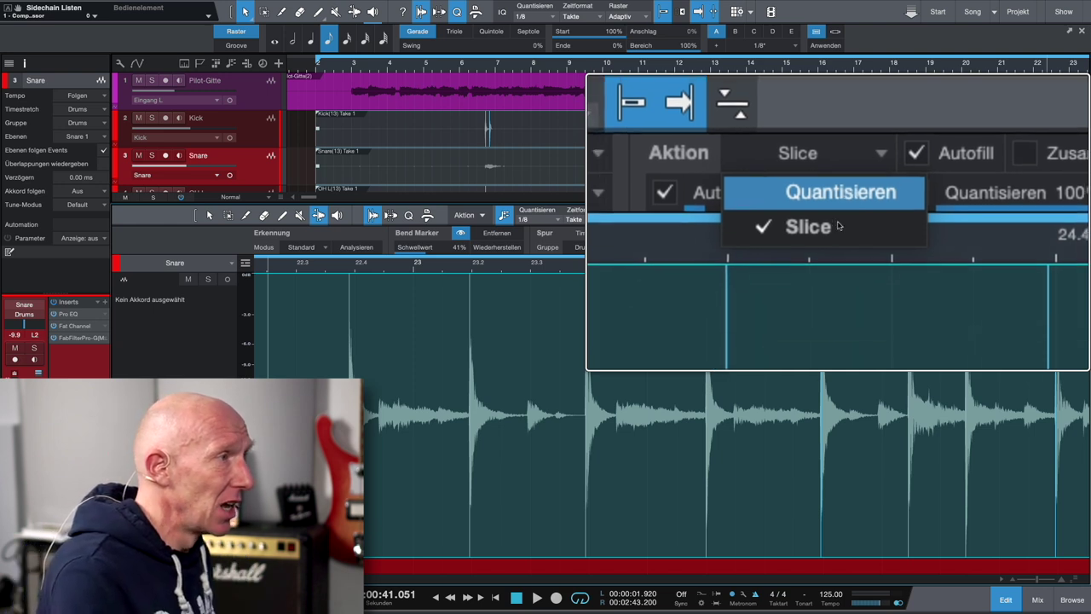
{"action": "left_click", "coordinate": [810, 257]}
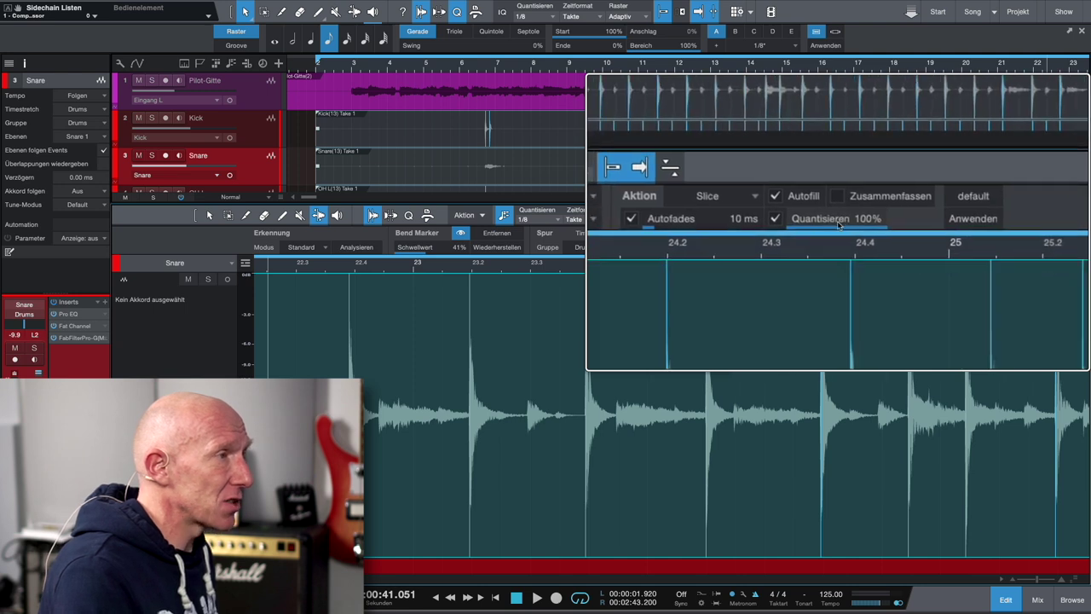
{"action": "mouse_move", "coordinate": [840, 225]}
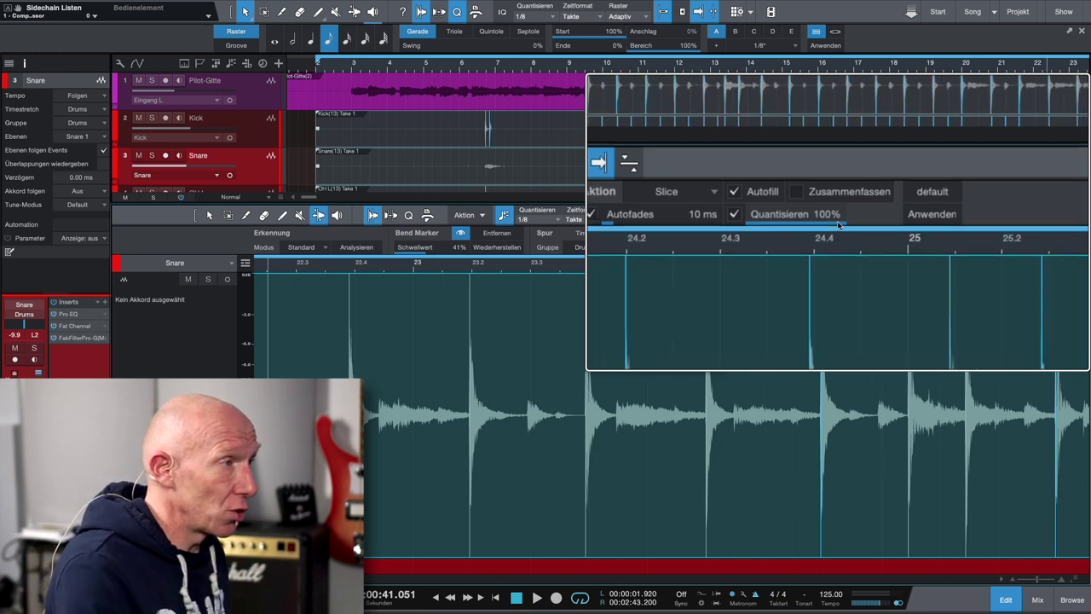
{"action": "scroll", "coordinate": [838, 224], "scroll_direction": "down", "scroll_amount": 2}
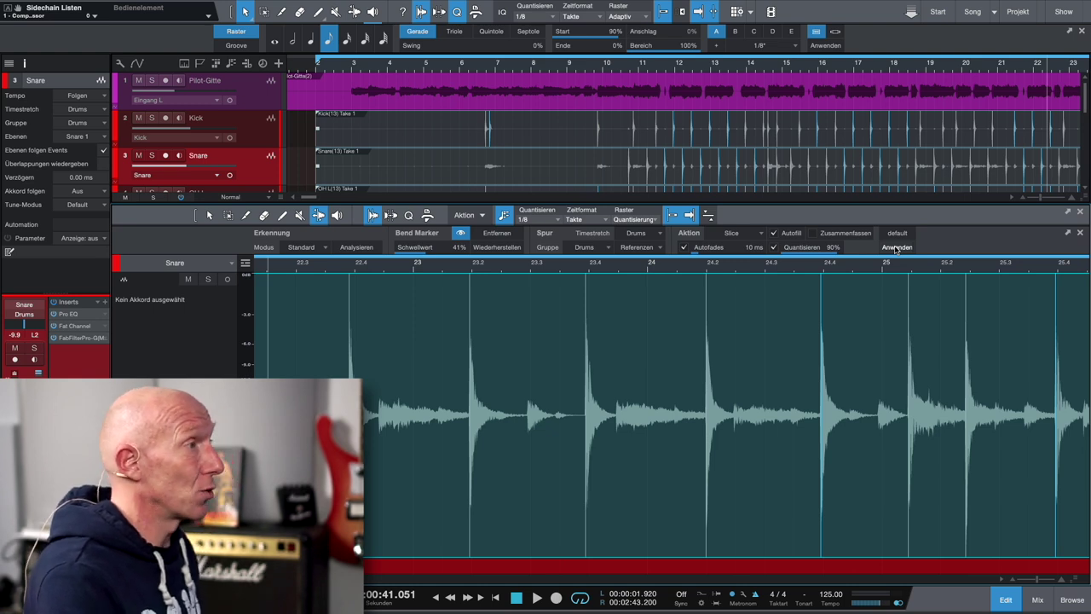
{"action": "left_click", "coordinate": [894, 247]}
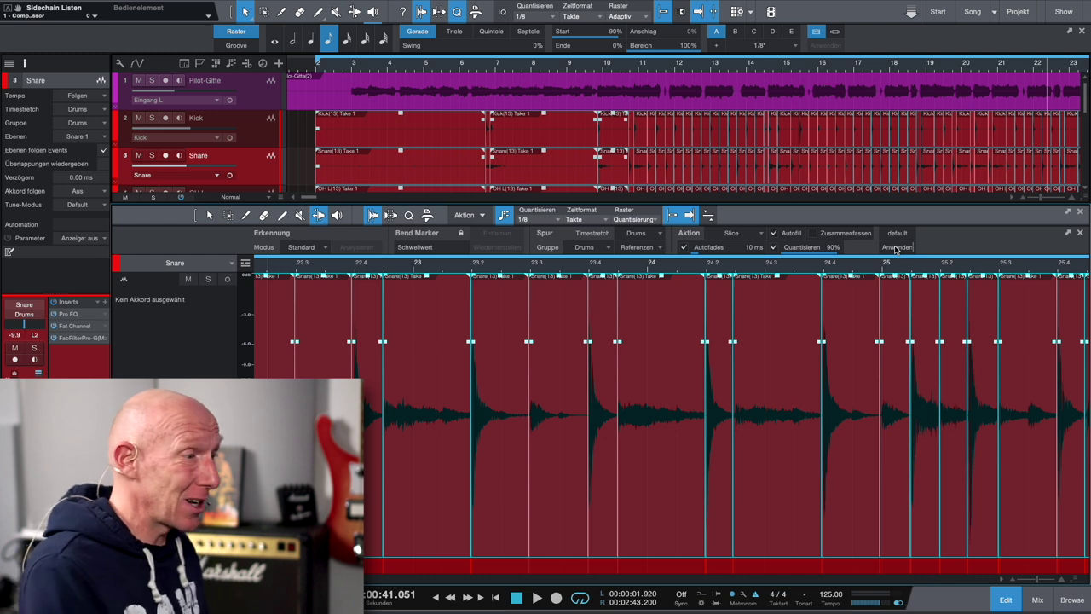
Play back the sliced and quantized drums from around bar 10.
{"action": "left_click", "coordinate": [616, 68]}
{"action": "key", "text": "space"}
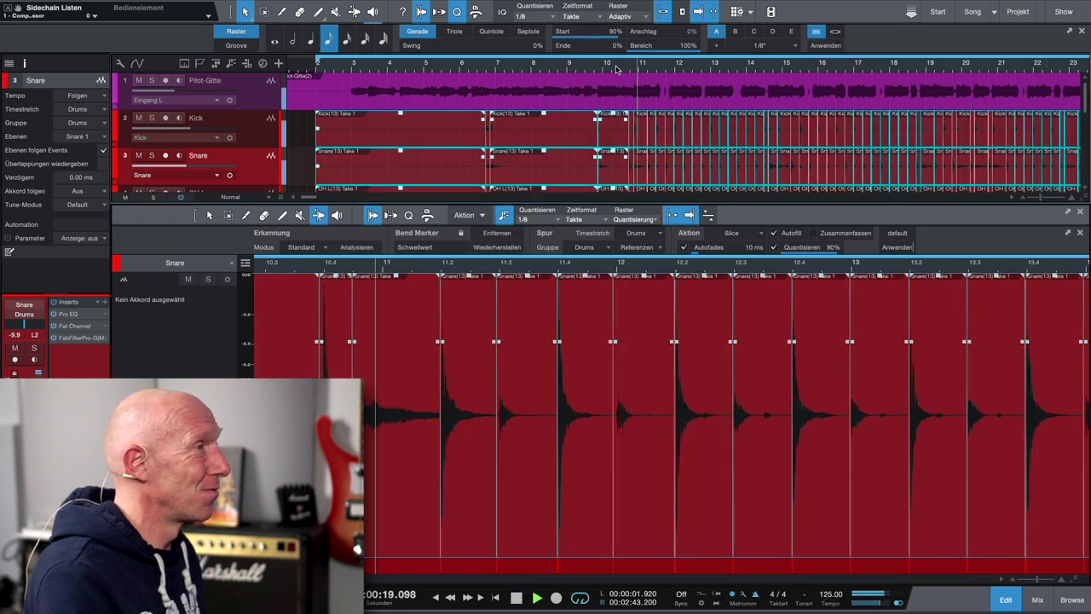